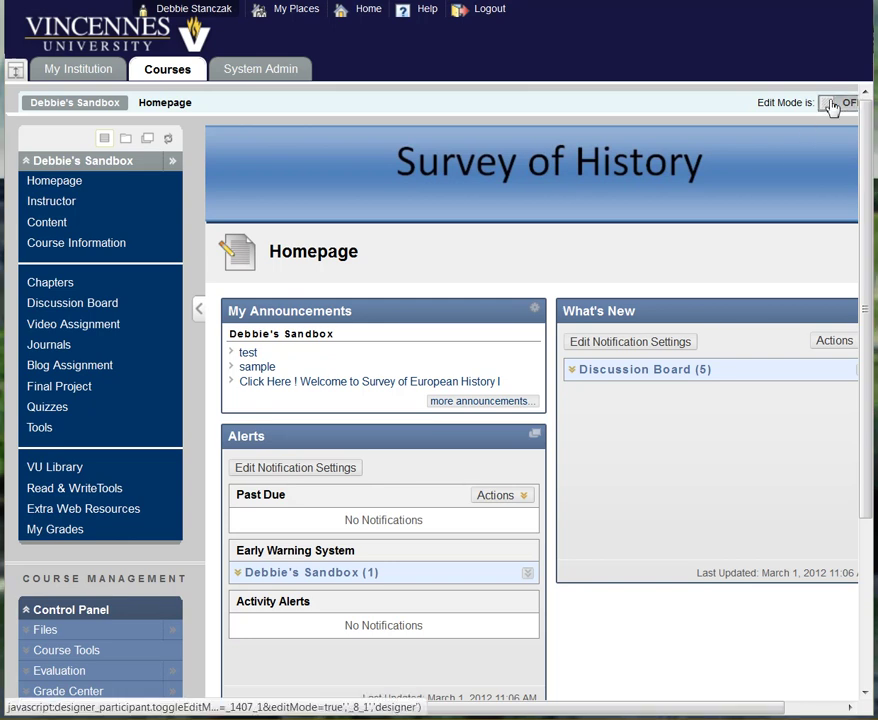
Step: Switch the course's Edit Mode toggle to ON
{"action": "left_click", "coordinate": [831, 106]}
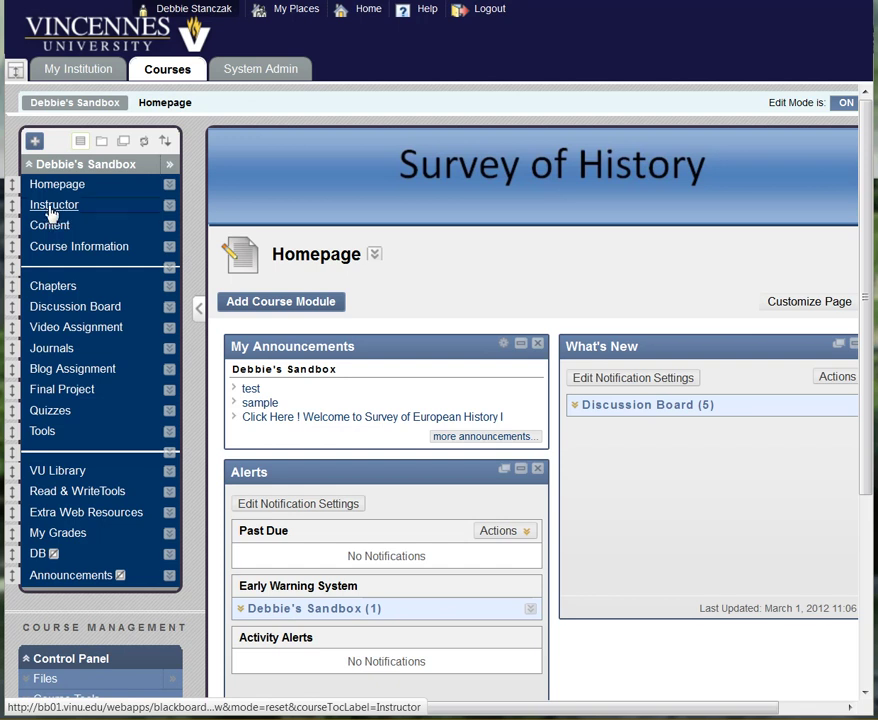
Step: Go to the course's Instructor contacts page and start a new contact
{"action": "left_click", "coordinate": [50, 211]}
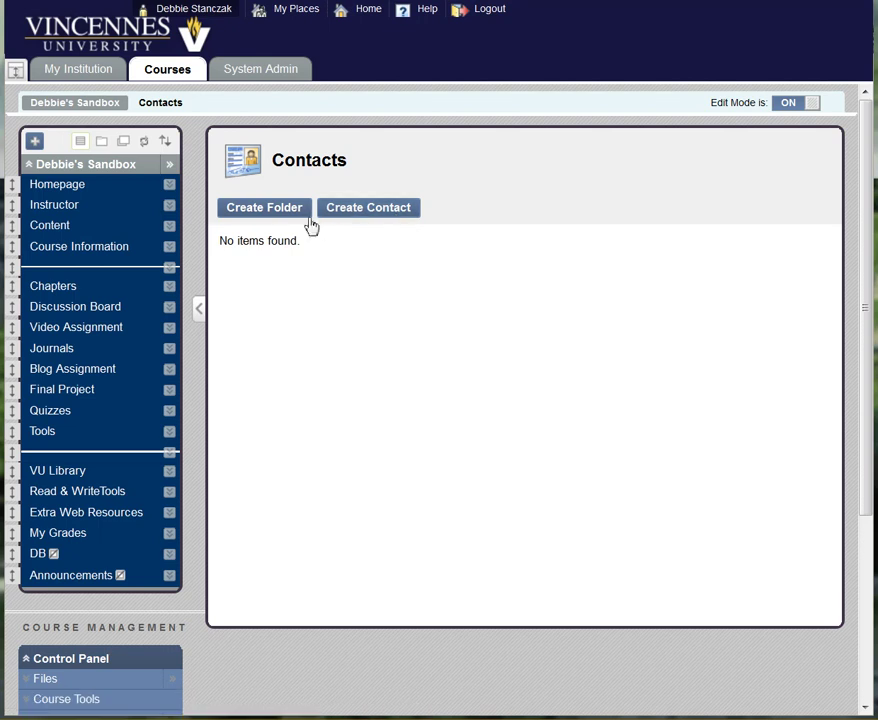
{"action": "left_click", "coordinate": [378, 216]}
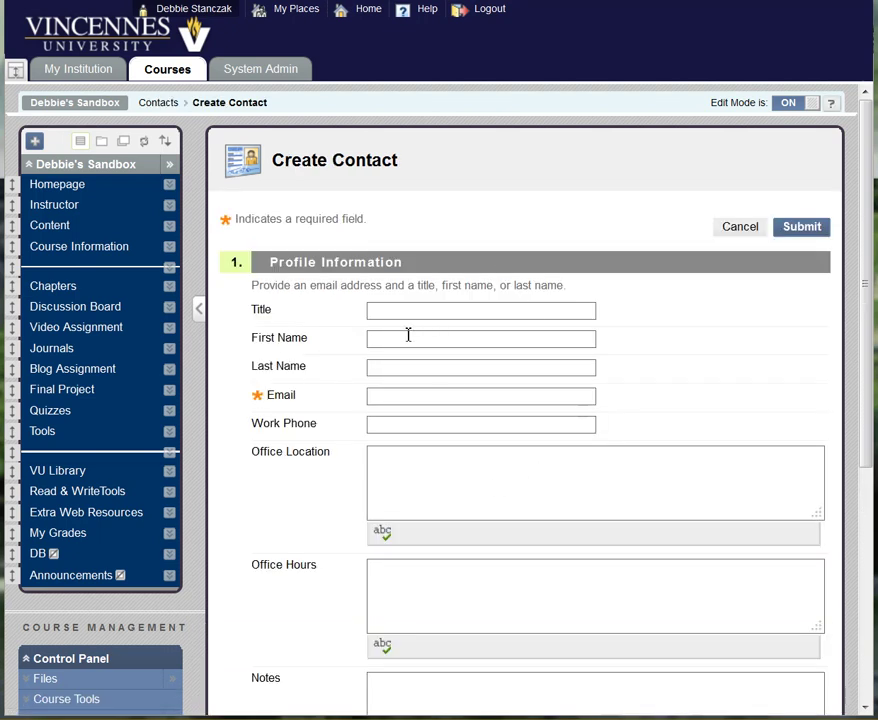
Step: Enter the contact's first name, last name and e-mail address
{"action": "left_click", "coordinate": [405, 340]}
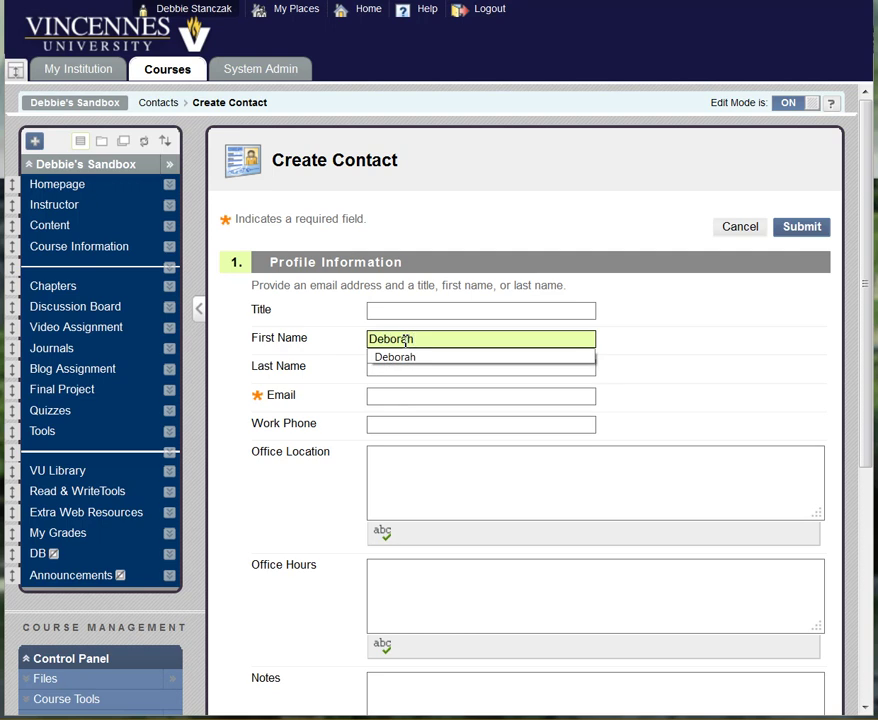
{"action": "key", "text": "Tab"}
{"action": "key", "text": "Tab"}
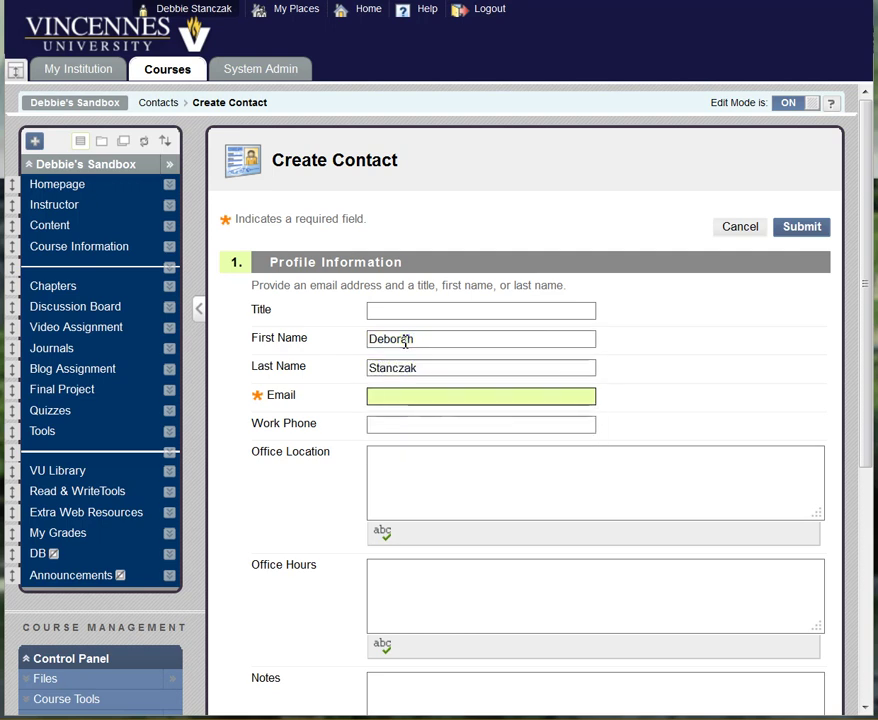
{"action": "left_click", "coordinate": [418, 458]}
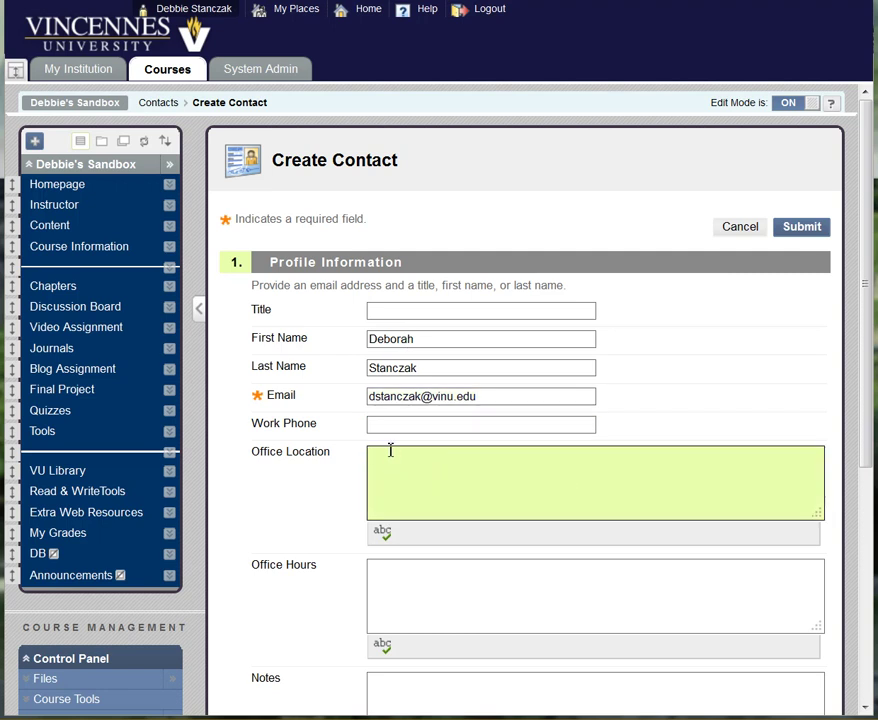
Step: Fill in the contact's work phone and paste the office address into Office Location
{"action": "left_click", "coordinate": [389, 424]}
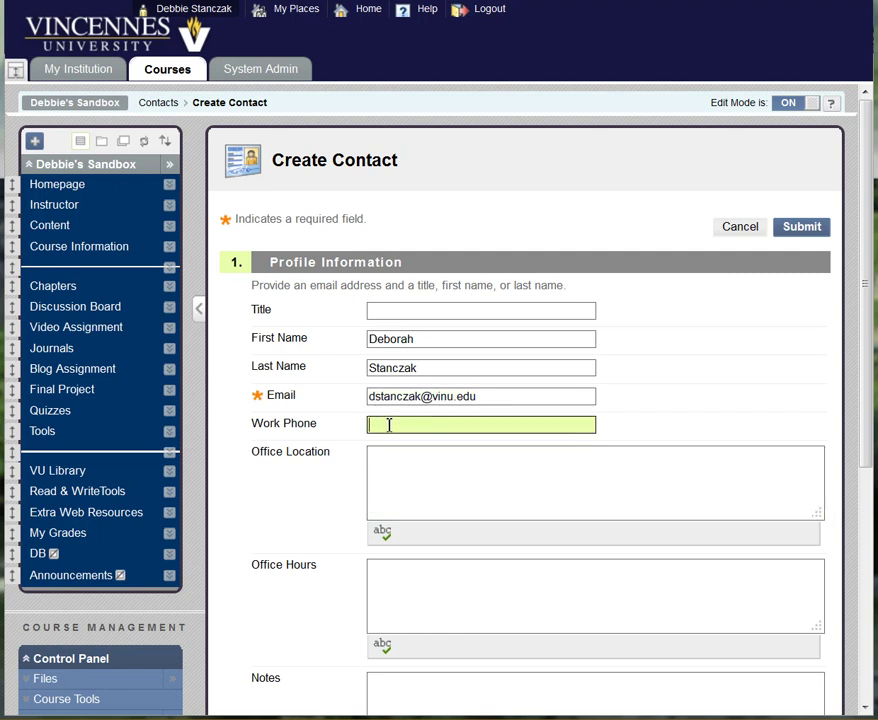
{"action": "type", "text": "812"}
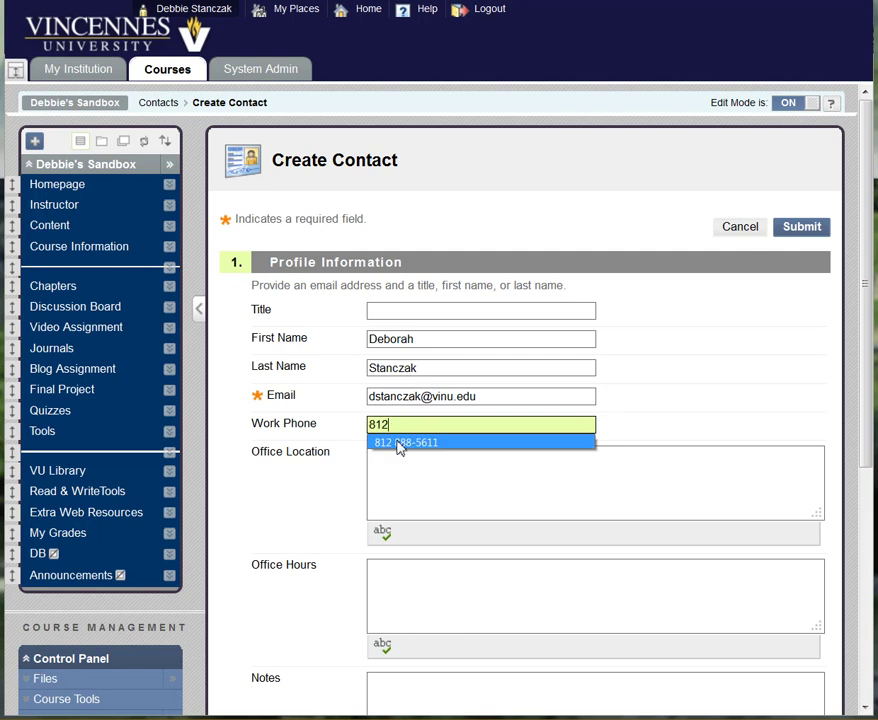
{"action": "left_click", "coordinate": [400, 443]}
{"action": "left_click", "coordinate": [400, 455]}
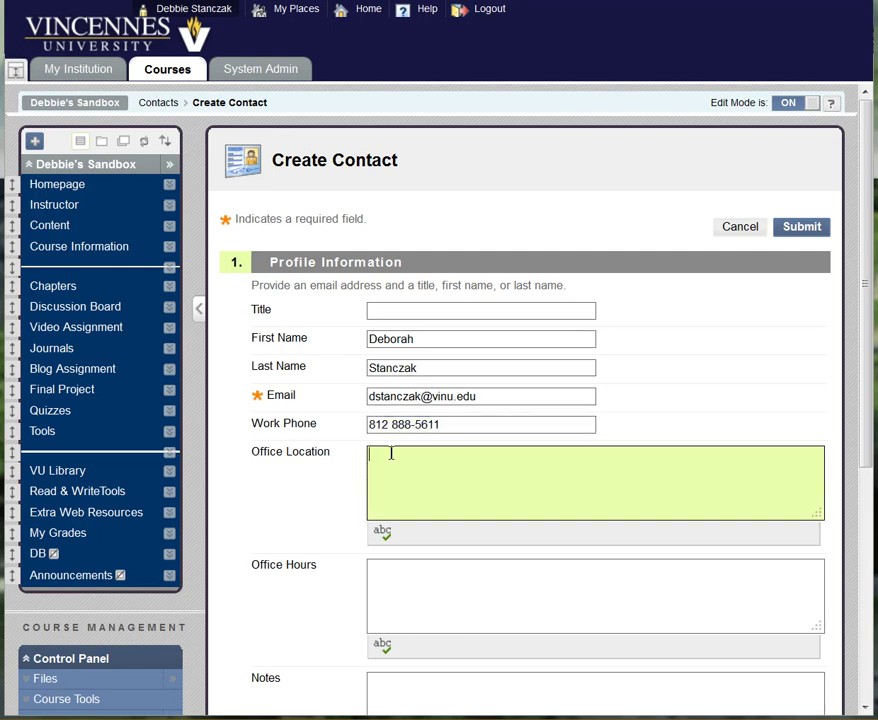
{"action": "right_click", "coordinate": [398, 455]}
{"action": "left_click", "coordinate": [433, 517]}
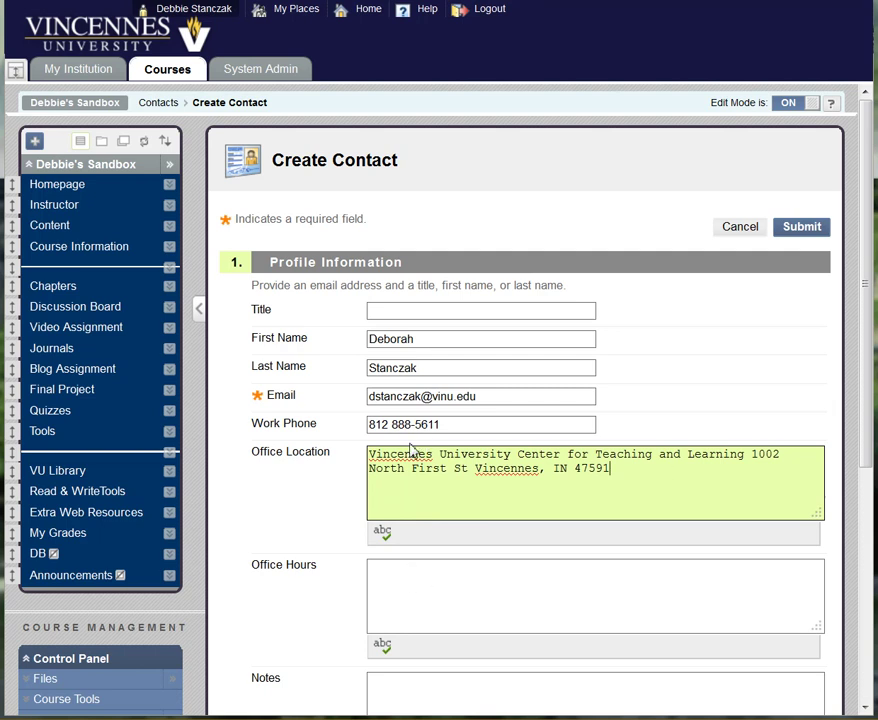
{"action": "left_click", "coordinate": [423, 577]}
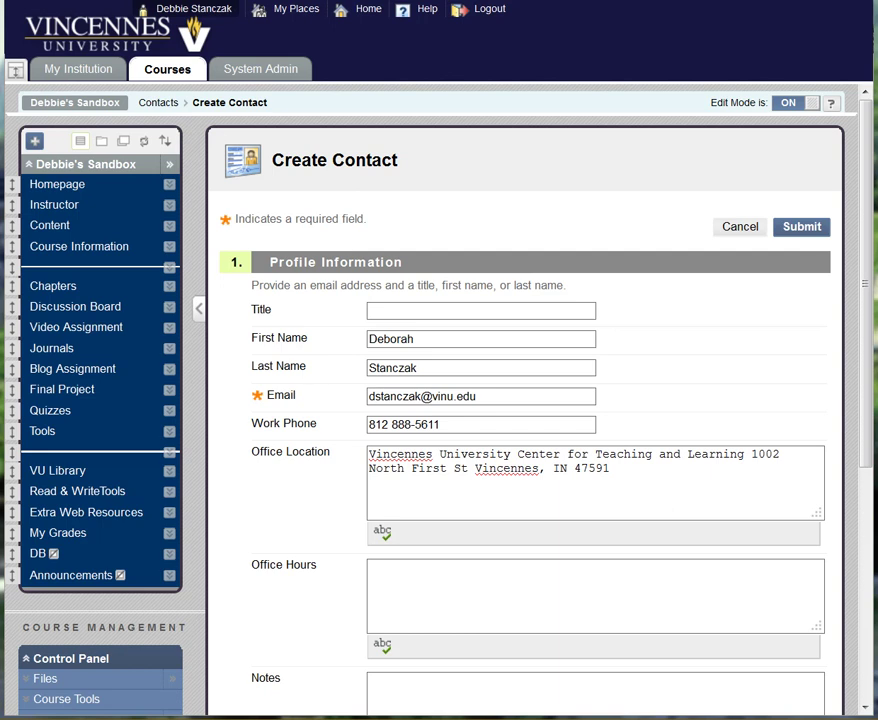
Step: Paste the by-appointment office hours text, with EST chat-room meetings, into Office Hours
{"action": "right_click", "coordinate": [440, 573]}
{"action": "left_click", "coordinate": [477, 638]}
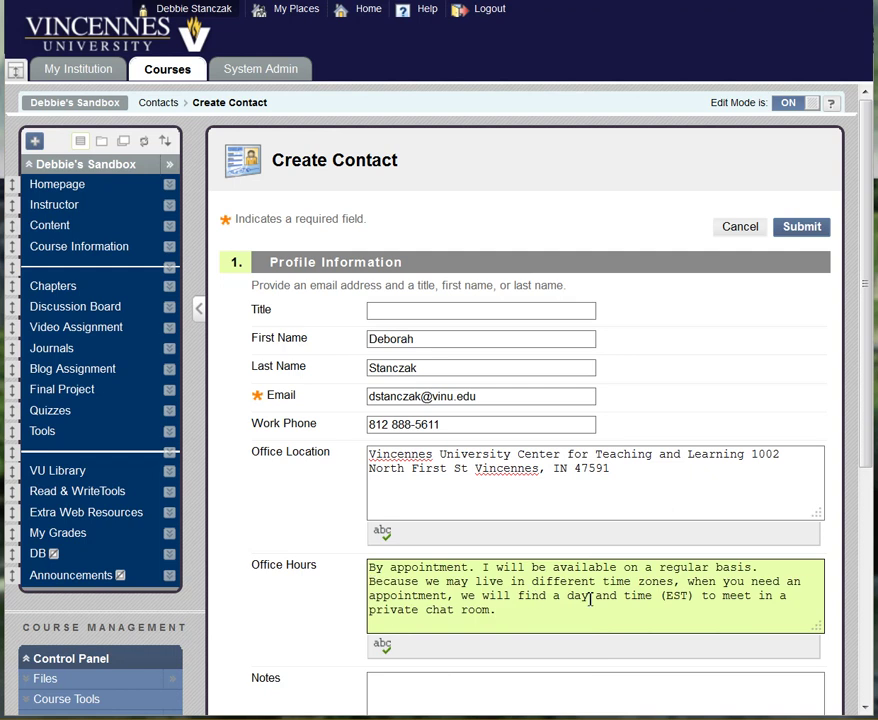
{"action": "left_click_drag", "start_coordinate": [866, 320], "coordinate": [864, 482]}
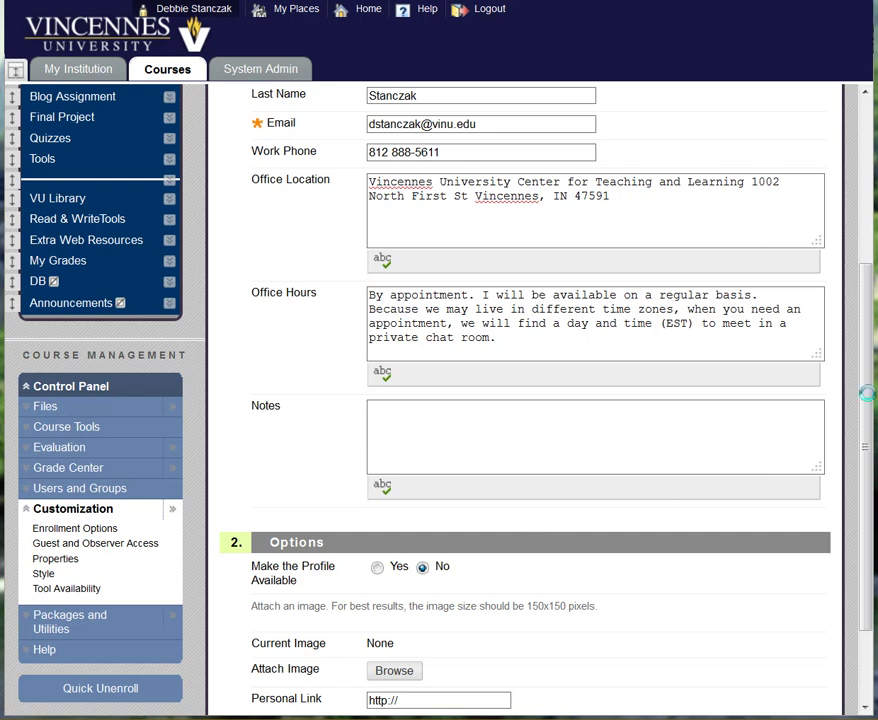
Step: Paste the 'Hello, I look forward to working with you…' bio into Notes
{"action": "right_click", "coordinate": [389, 414]}
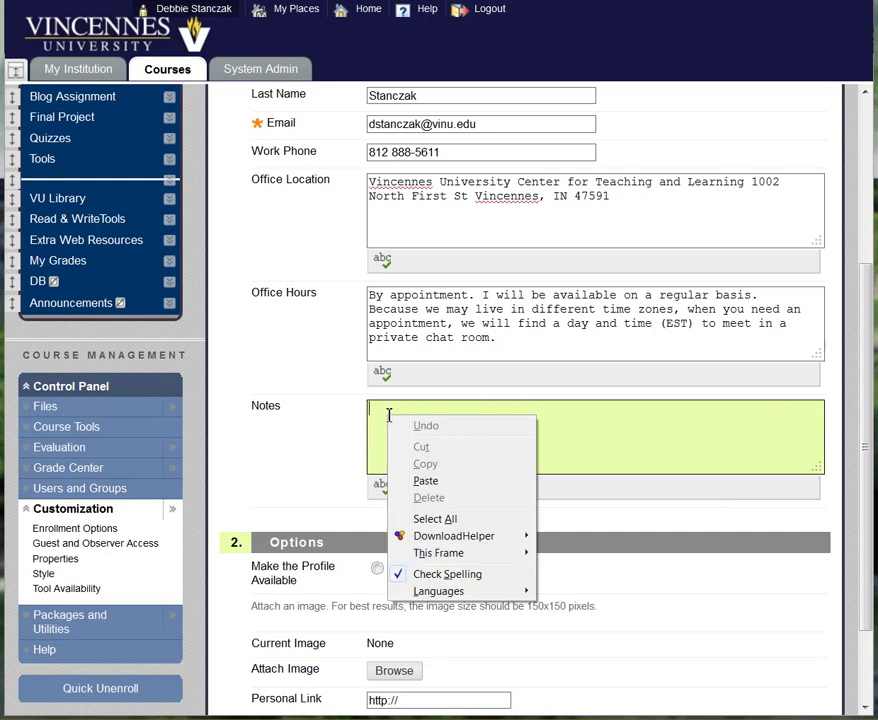
{"action": "left_click", "coordinate": [434, 487]}
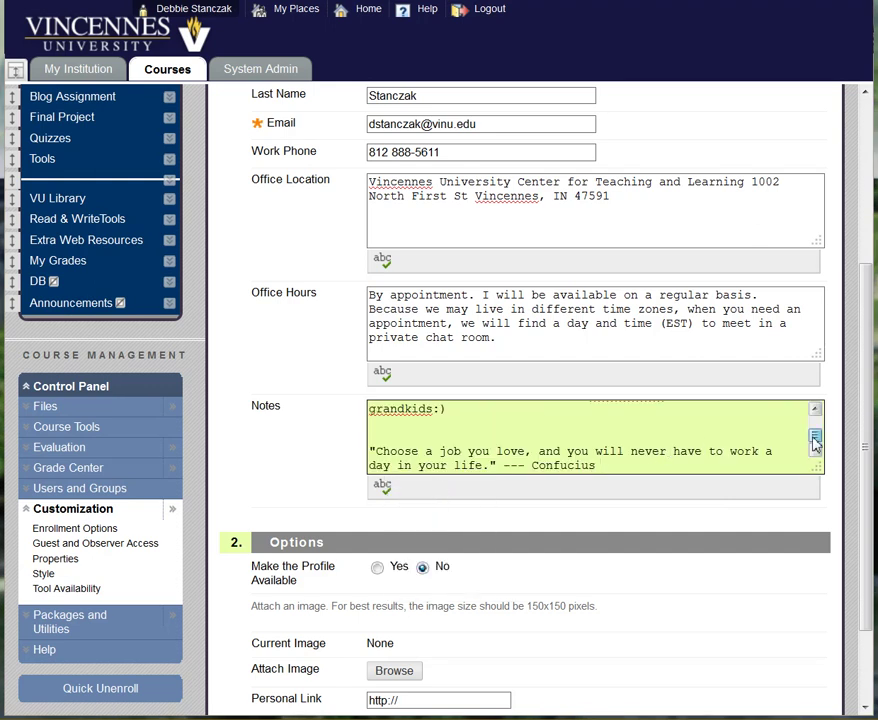
{"action": "left_click_drag", "start_coordinate": [814, 446], "coordinate": [814, 424]}
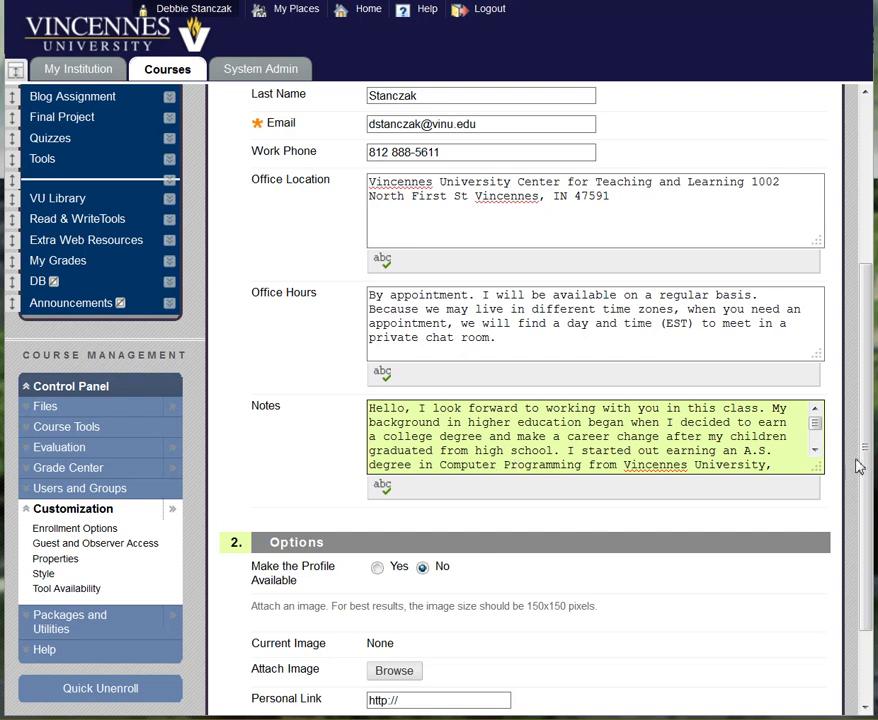
{"action": "left_click_drag", "start_coordinate": [866, 453], "coordinate": [866, 491]}
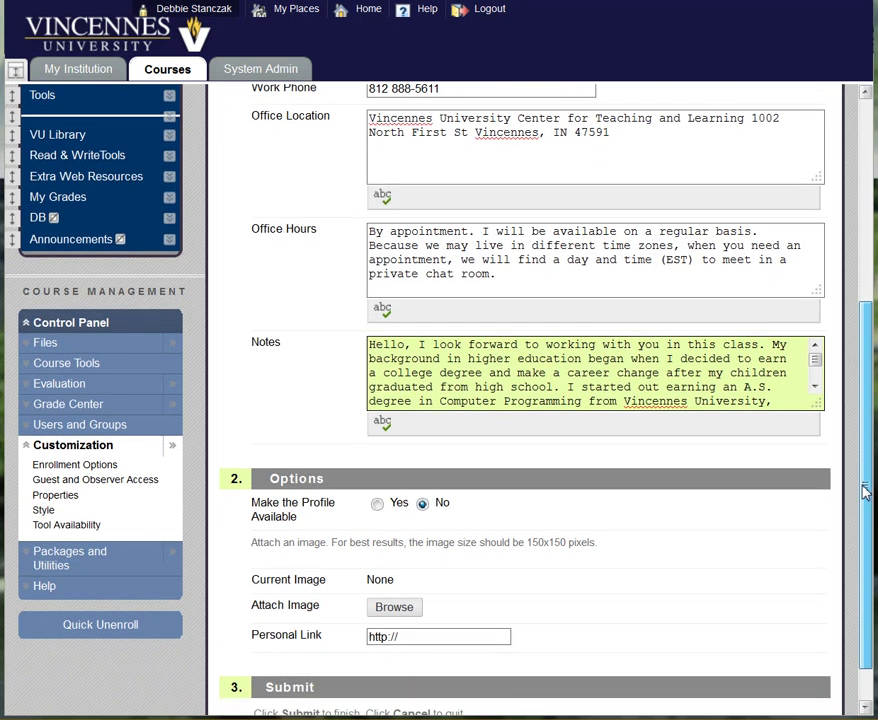
{"action": "left_click_drag", "start_coordinate": [866, 491], "coordinate": [860, 519]}
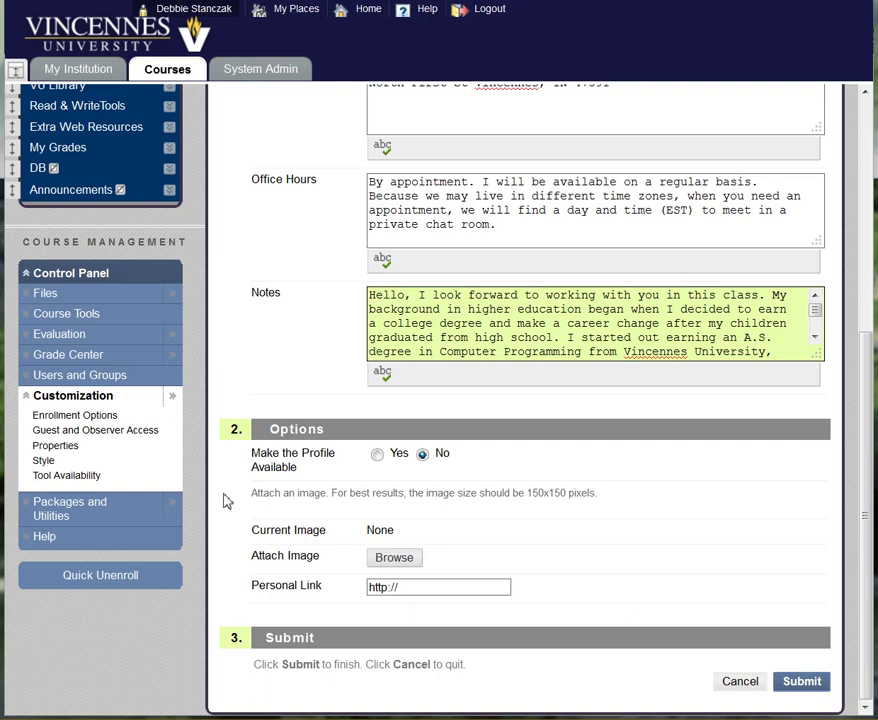
Step: Make the profile available, attach the debbie150 photo, and submit the contact
{"action": "left_click", "coordinate": [377, 455]}
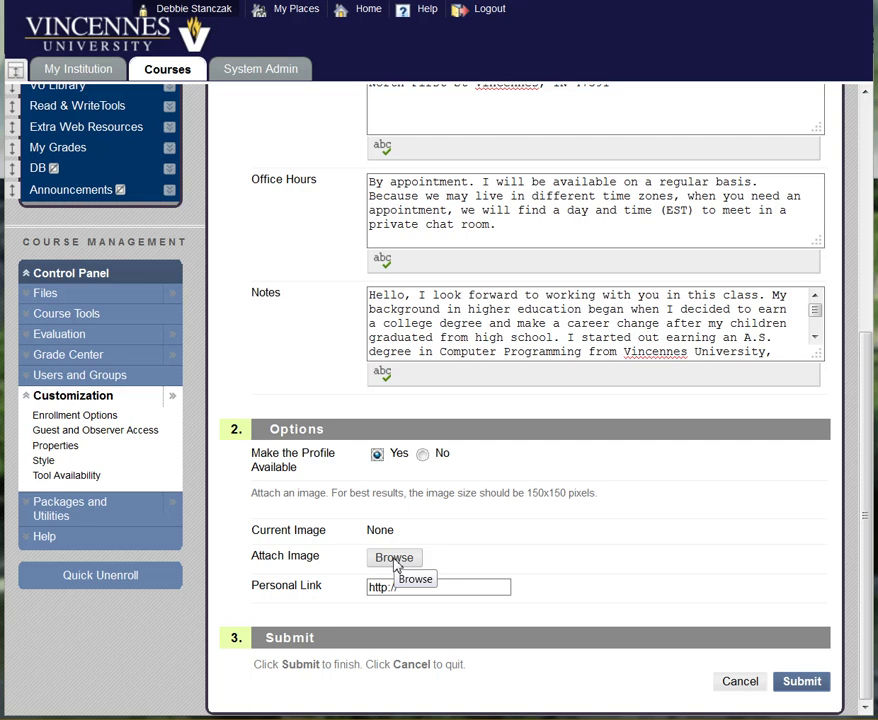
{"action": "left_click", "coordinate": [394, 559]}
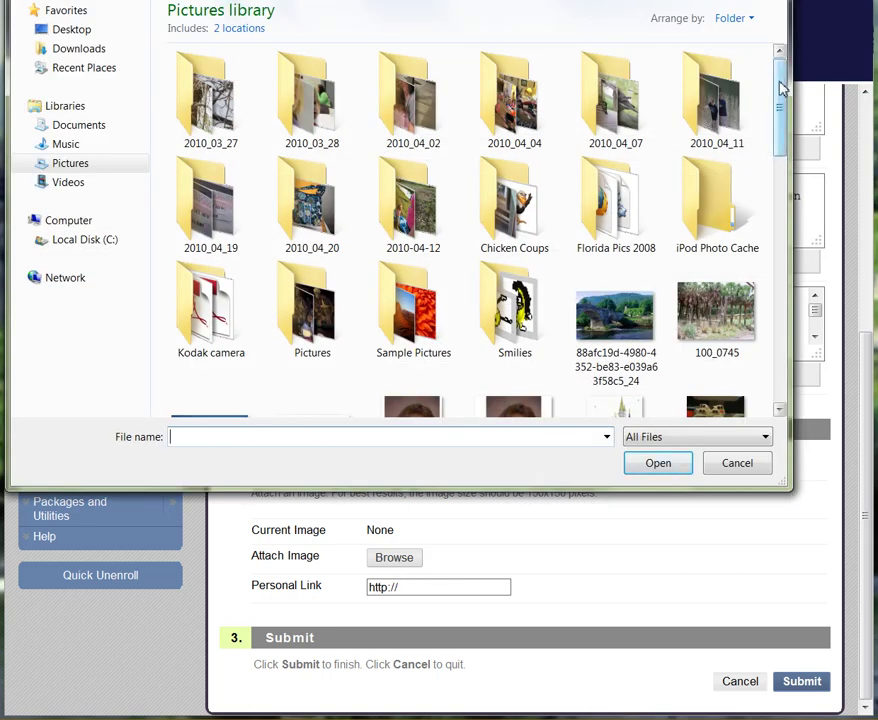
{"action": "left_click_drag", "start_coordinate": [783, 88], "coordinate": [780, 161]}
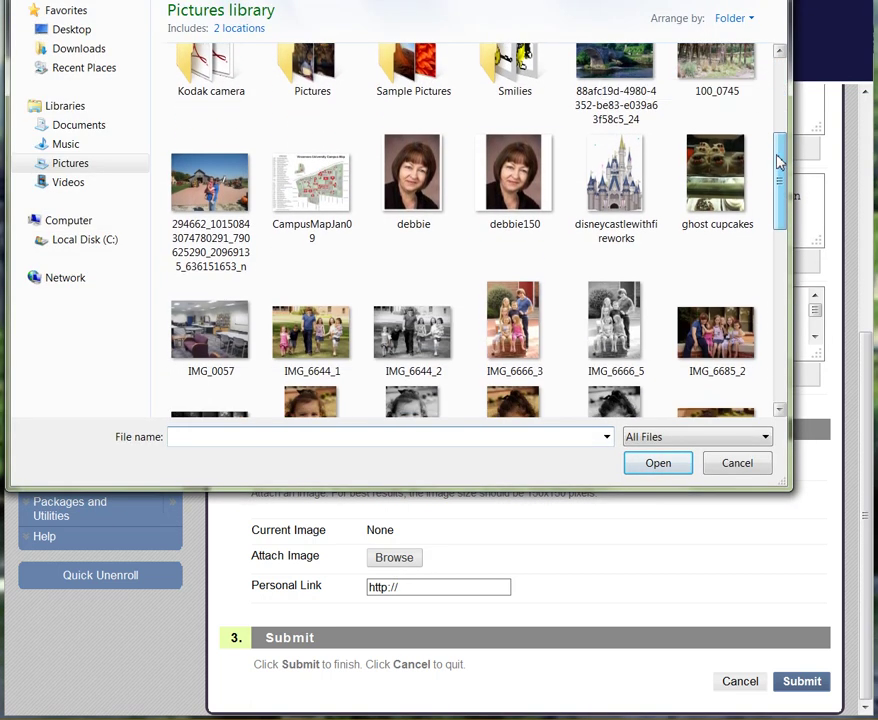
{"action": "left_click", "coordinate": [513, 197]}
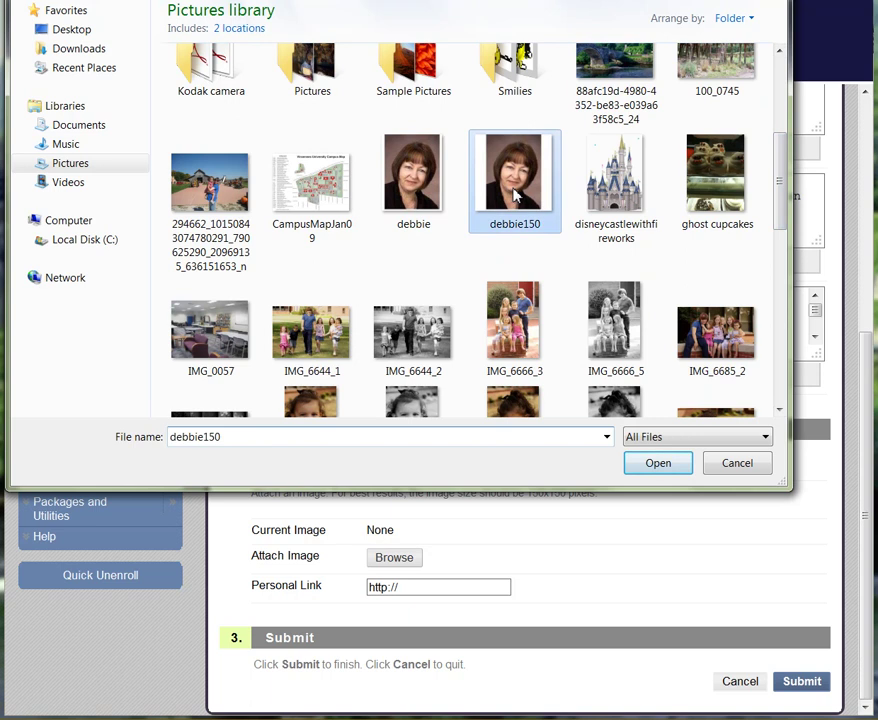
{"action": "left_click", "coordinate": [655, 466]}
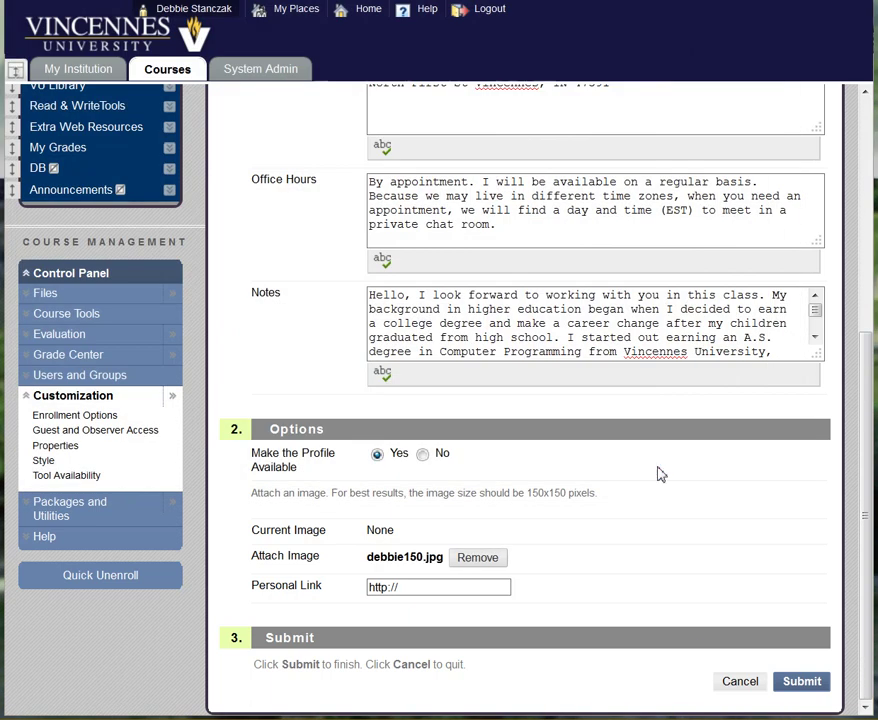
{"action": "left_click", "coordinate": [800, 681]}
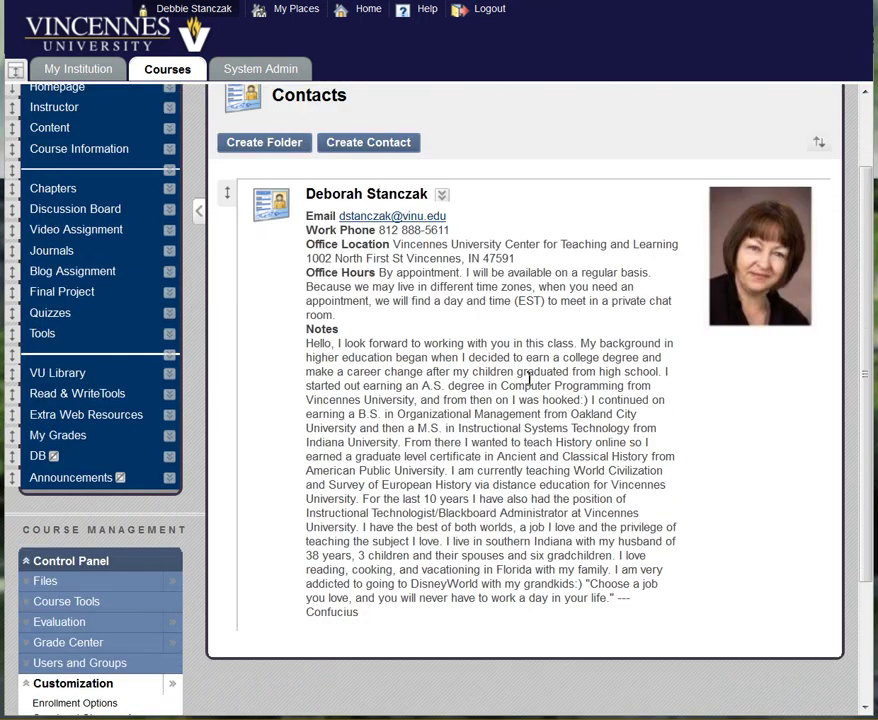
Step: Reload the Instructor contacts page and switch Edit Mode off to view the saved contact
{"action": "scroll", "coordinate": [529, 370], "scroll_direction": "down", "scroll_amount": 2}
{"action": "scroll", "coordinate": [519, 458], "scroll_direction": "up", "scroll_amount": 2}
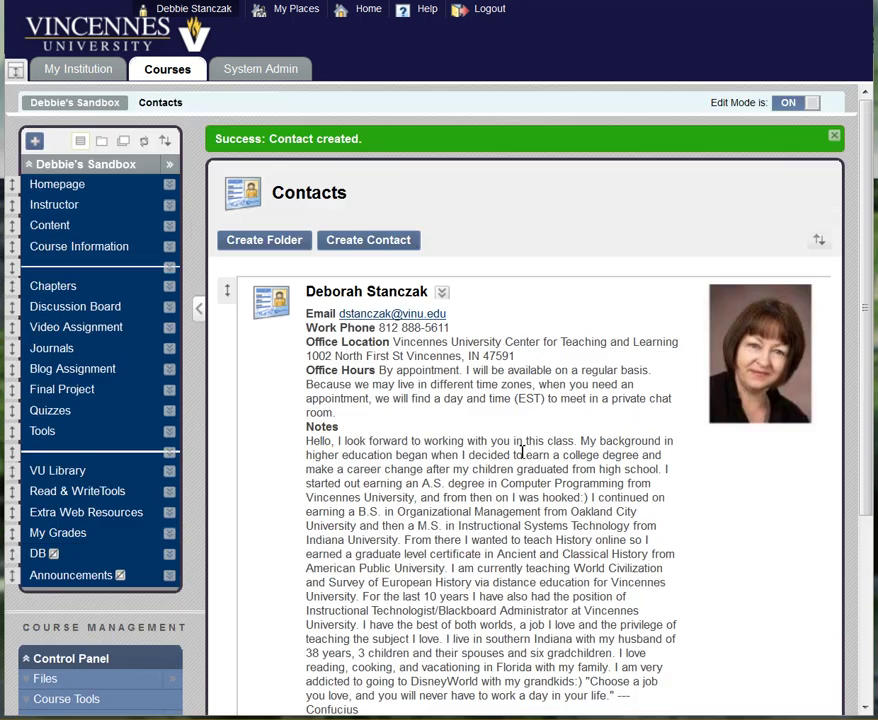
{"action": "left_click", "coordinate": [50, 212]}
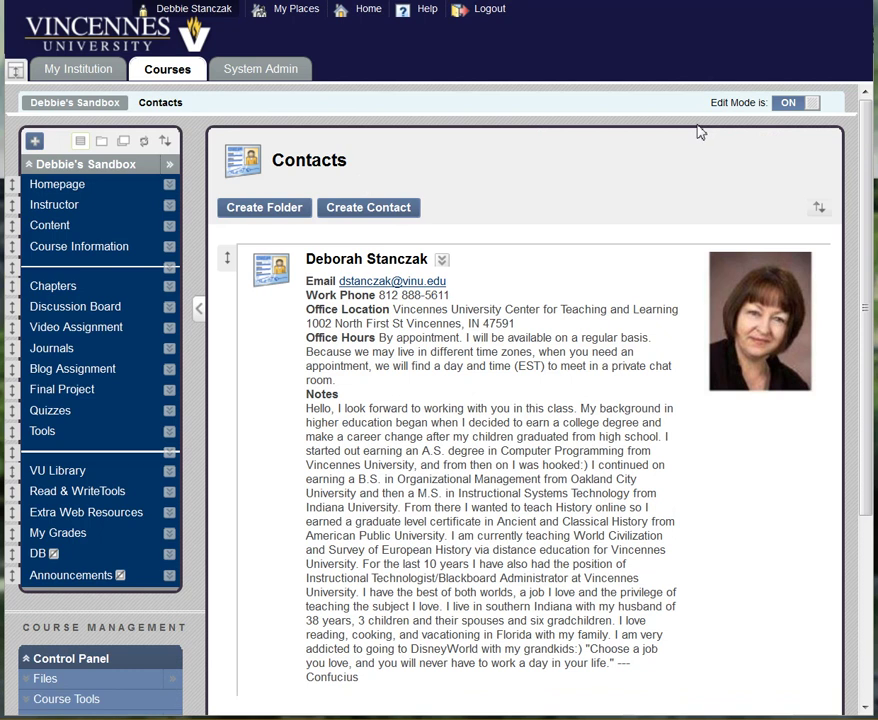
{"action": "left_click", "coordinate": [809, 118]}
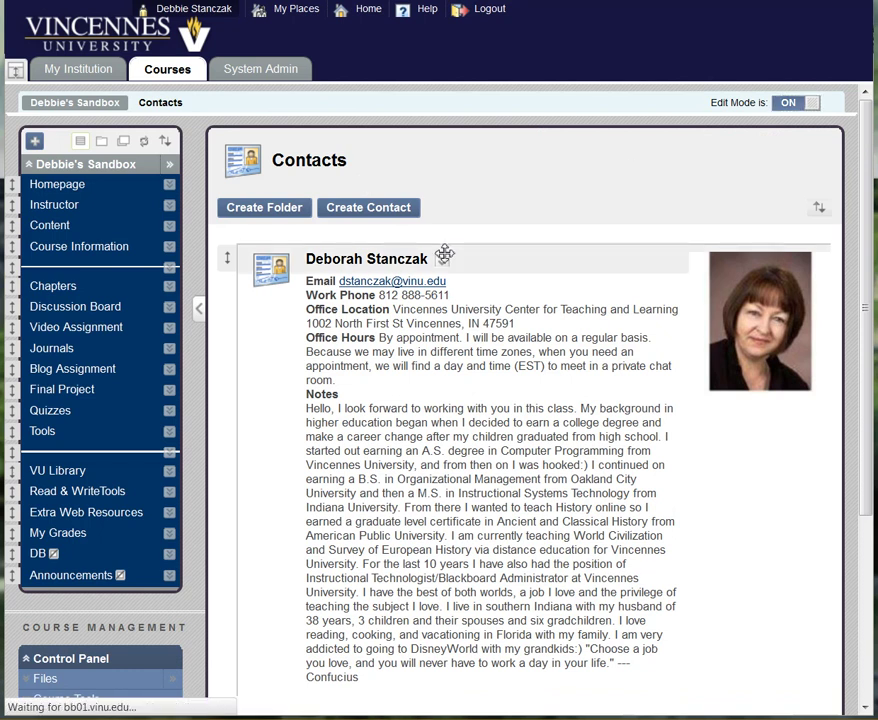